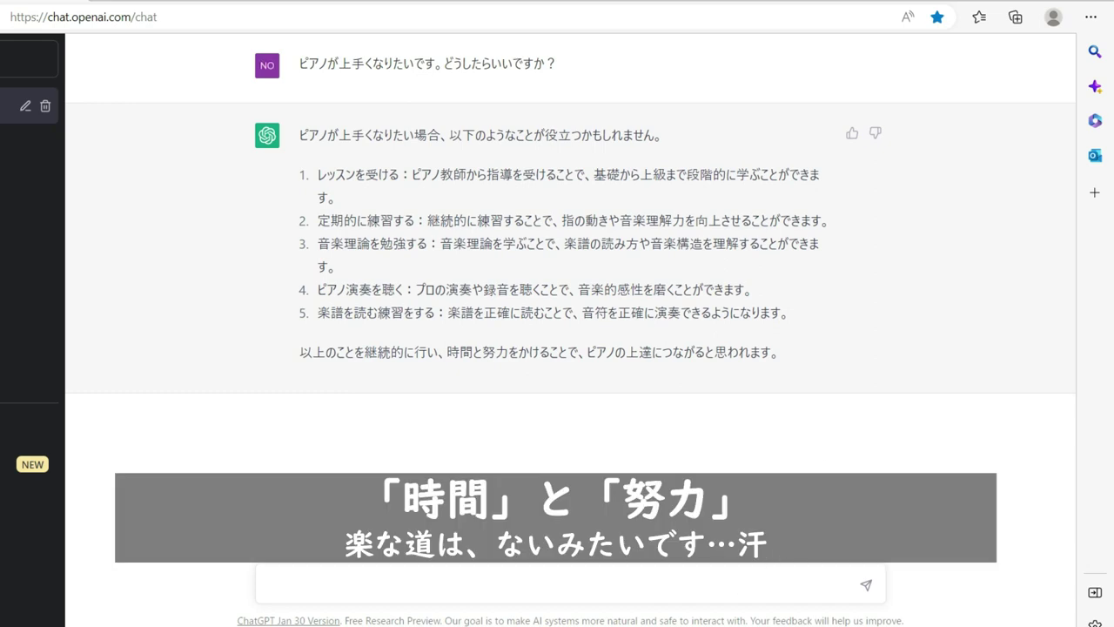
- Ask ChatGPT 「ピアノが上手くなるための最高の練習方法を教えてください。」
{"action": "type", "text": "ピアノが上手くなるための最高の練習方法を教えてください。"}
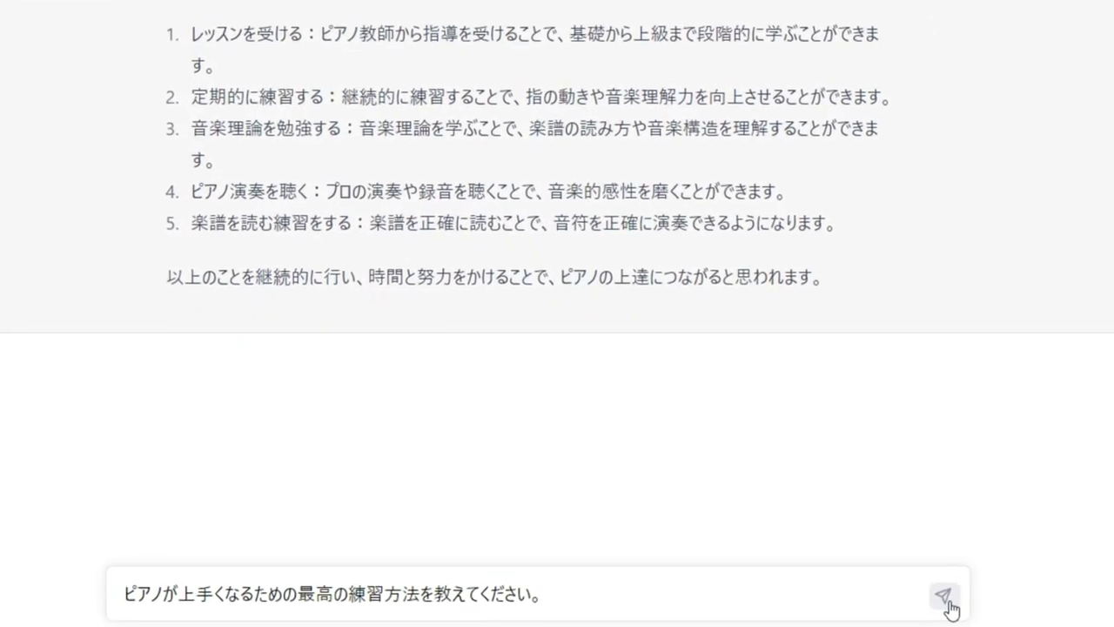
{"action": "left_click", "coordinate": [944, 599]}
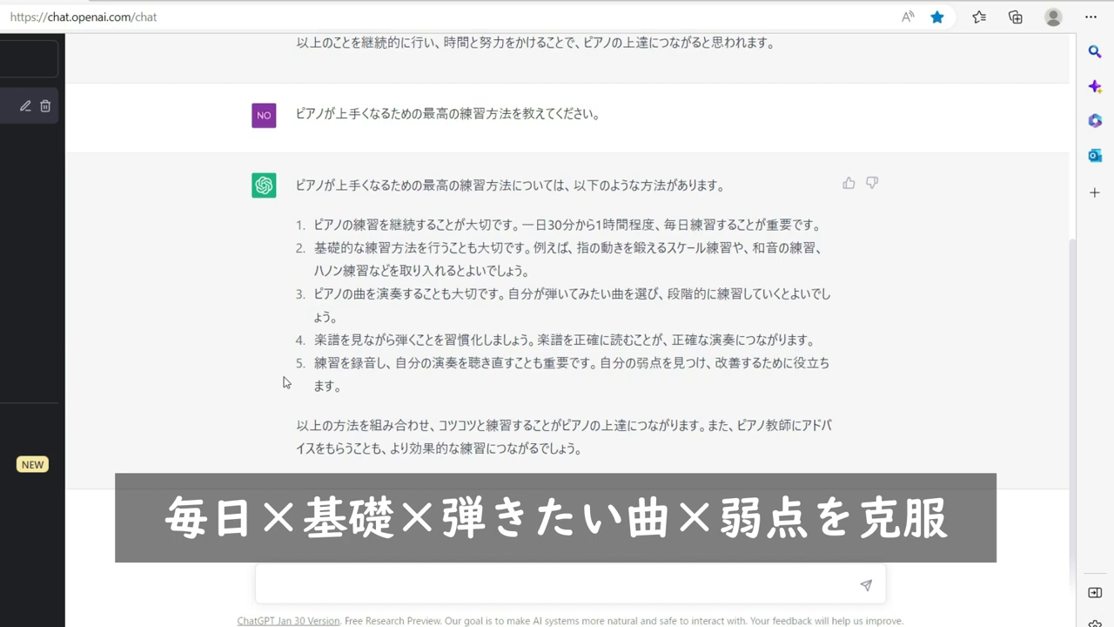
- Send the follow-up 「ありがとうございます。あなたの答えは良い練習方法ではありますが、最高の練習とは言えないように感じました。あなたしか知らないとっておきの練習方法を教えてください。」
{"action": "left_click", "coordinate": [337, 590]}
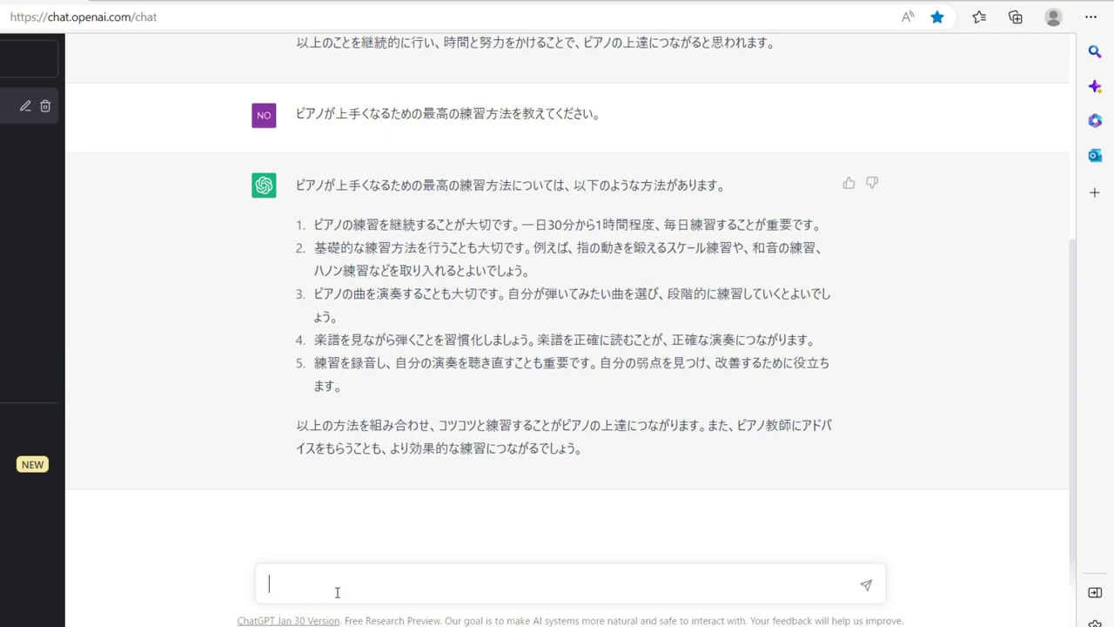
{"action": "type", "text": "ありがとうございます。あなたの答えは良い練習方法ではありますが、最高の練習とは言えないように感じました。あなたしか知らないとっておきの練習方法を教えてください。"}
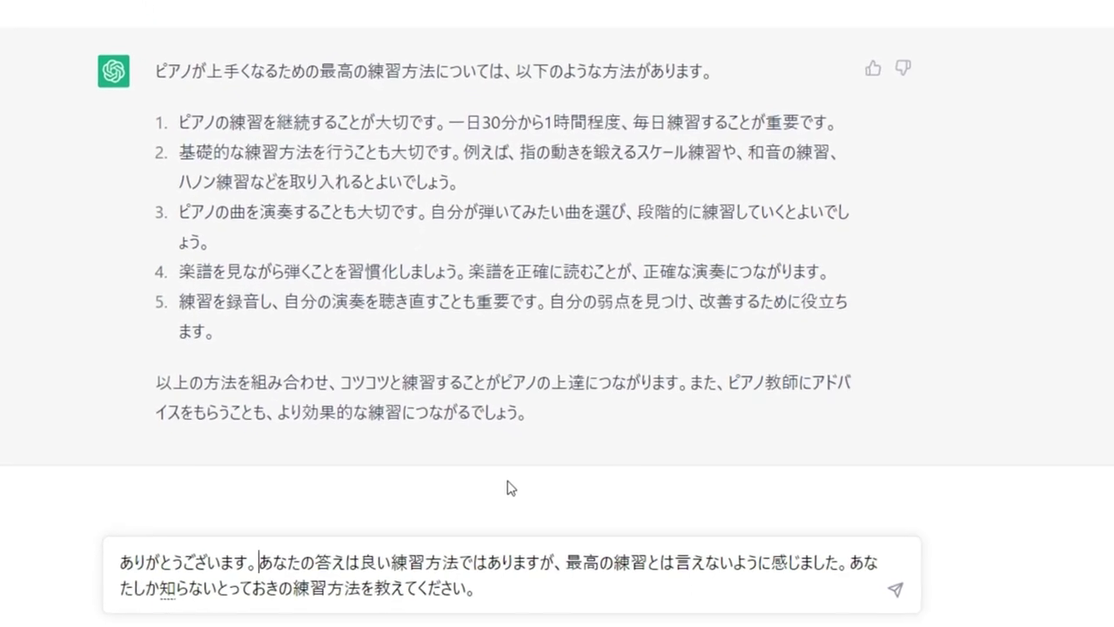
{"action": "left_click", "coordinate": [910, 593]}
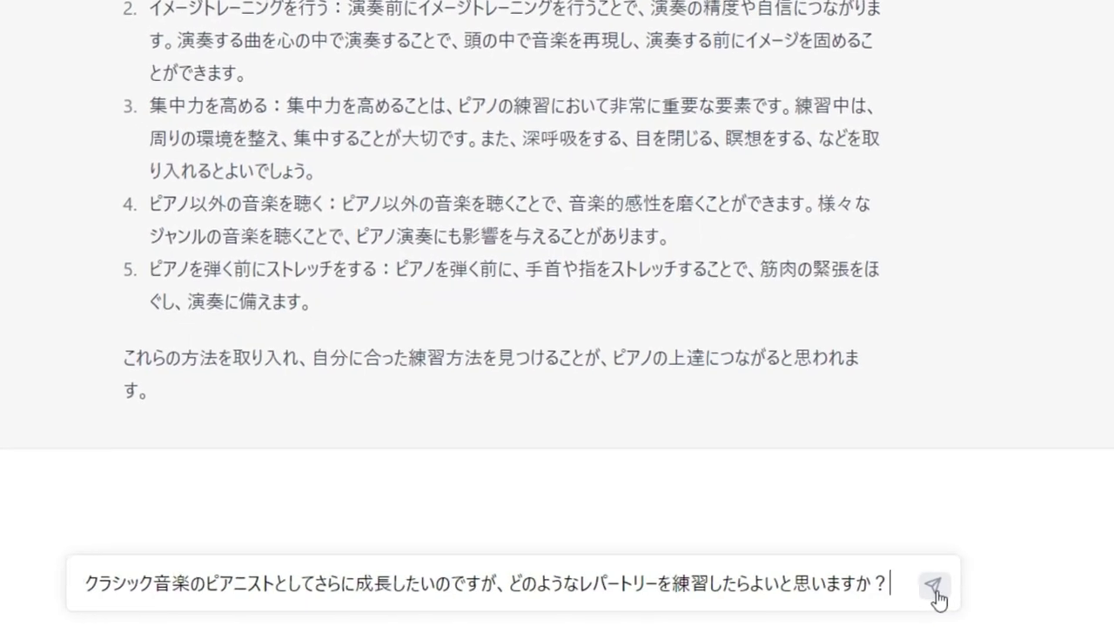
- Send the question 「クラシック音楽のピアニストとしてさらに成長したいのですが、どのようなレパートリーを練習したらよいと思いますか？」
{"action": "left_click", "coordinate": [923, 589]}
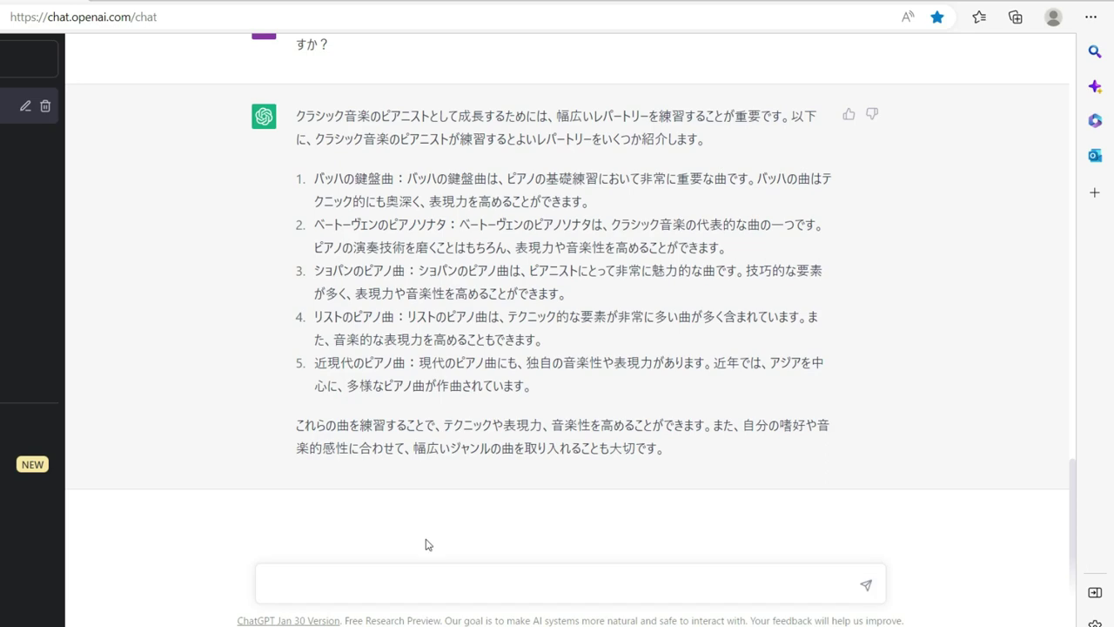
- Paste the question 「あなたが思う最高のピアノ曲は何ですか？」 into the chat and send it
{"action": "right_click", "coordinate": [340, 576]}
{"action": "left_click", "coordinate": [440, 296]}
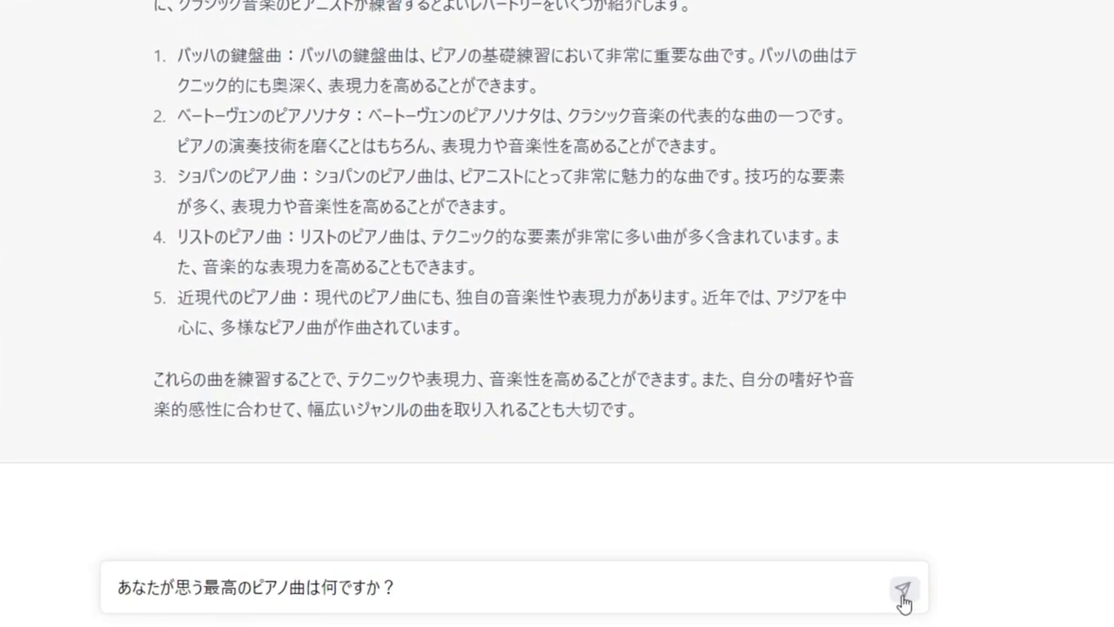
{"action": "left_click", "coordinate": [903, 592]}
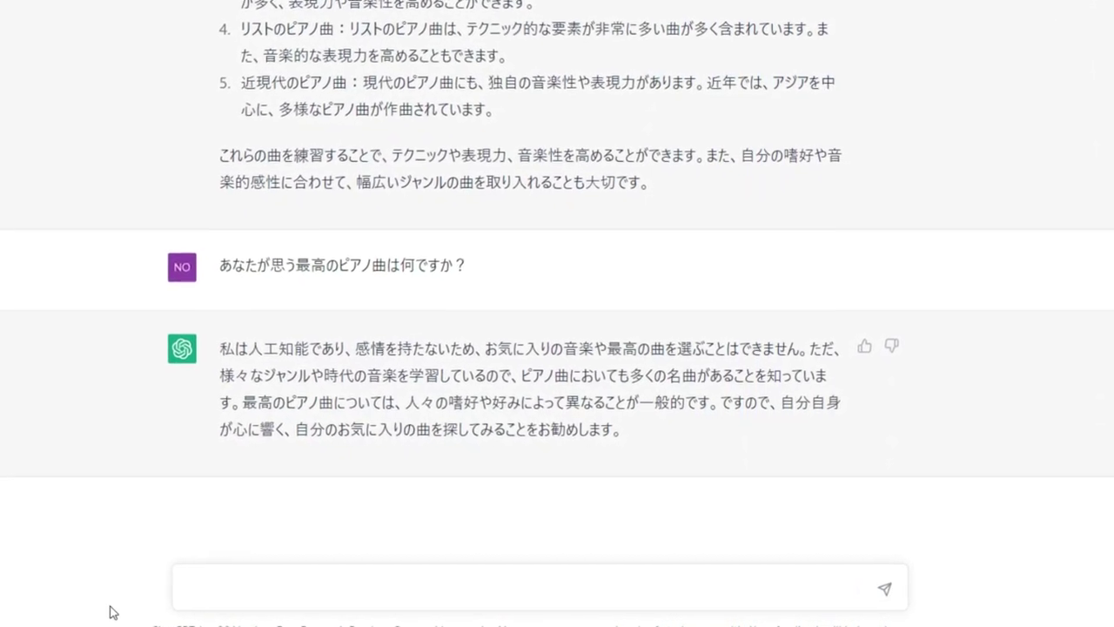
- Urge ChatGPT to name its best piano piece anyway by sending 「そういわずに、教えてくださいよ。」
{"action": "left_click", "coordinate": [275, 595]}
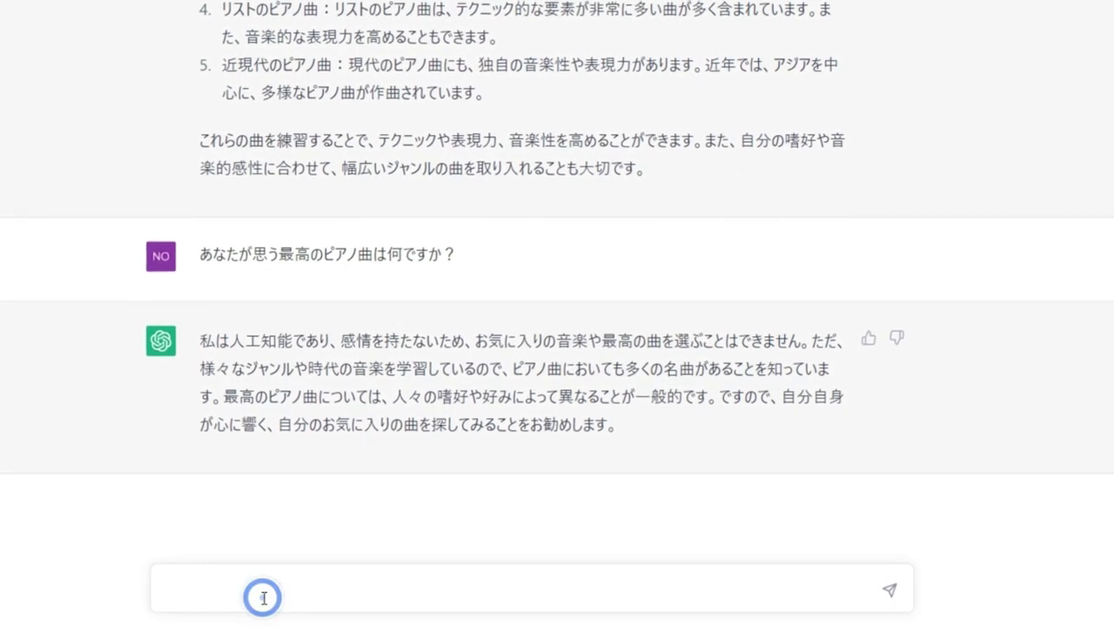
{"action": "type", "text": "souiwa"}
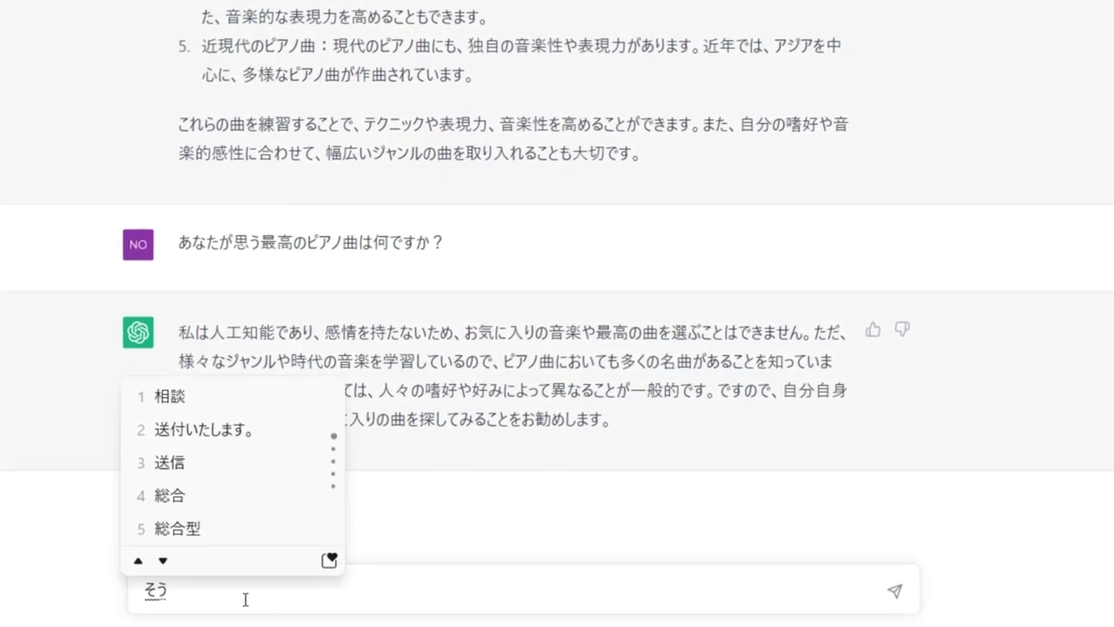
{"action": "type", "text": "zuni,"}
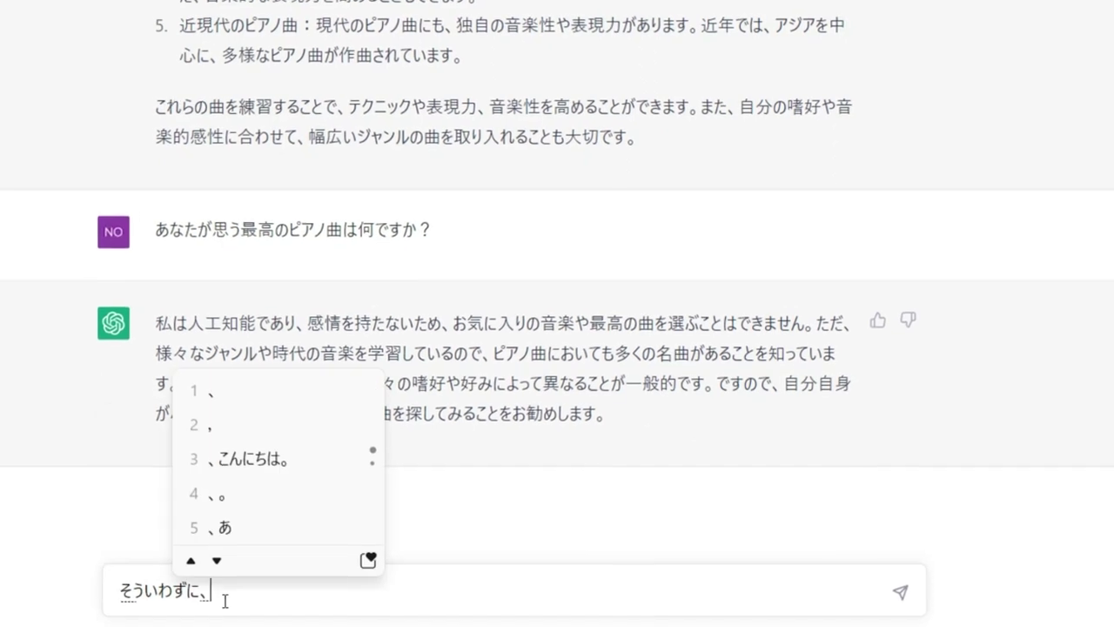
{"action": "type", "text": "oshi"}
{"action": "type", "text": "くださいよ。"}
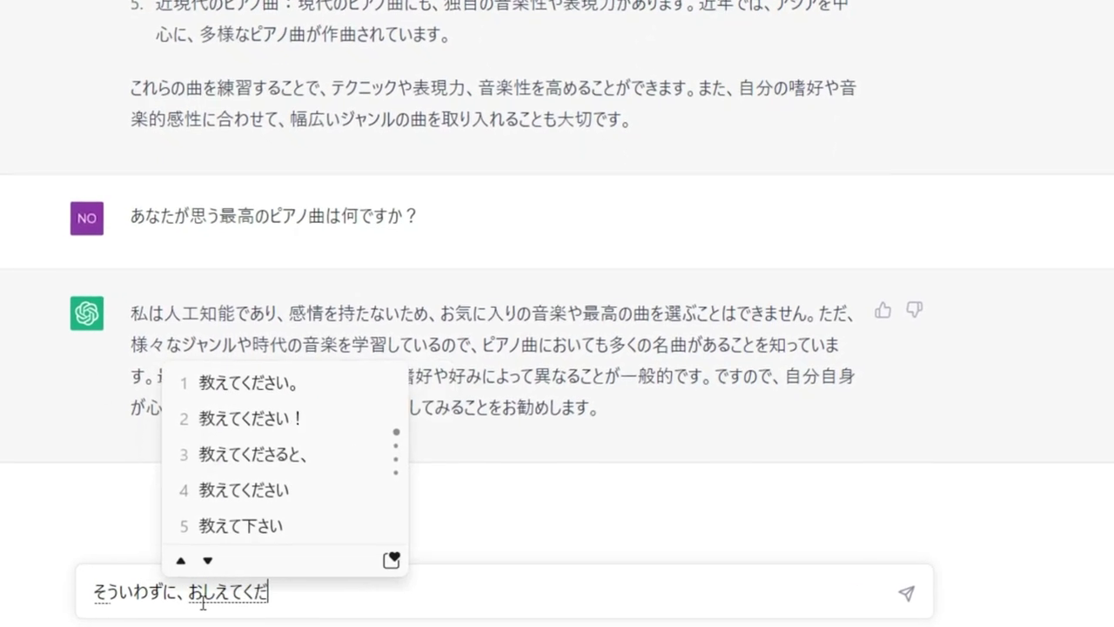
{"action": "key", "text": "space"}
{"action": "key", "text": "Return"}
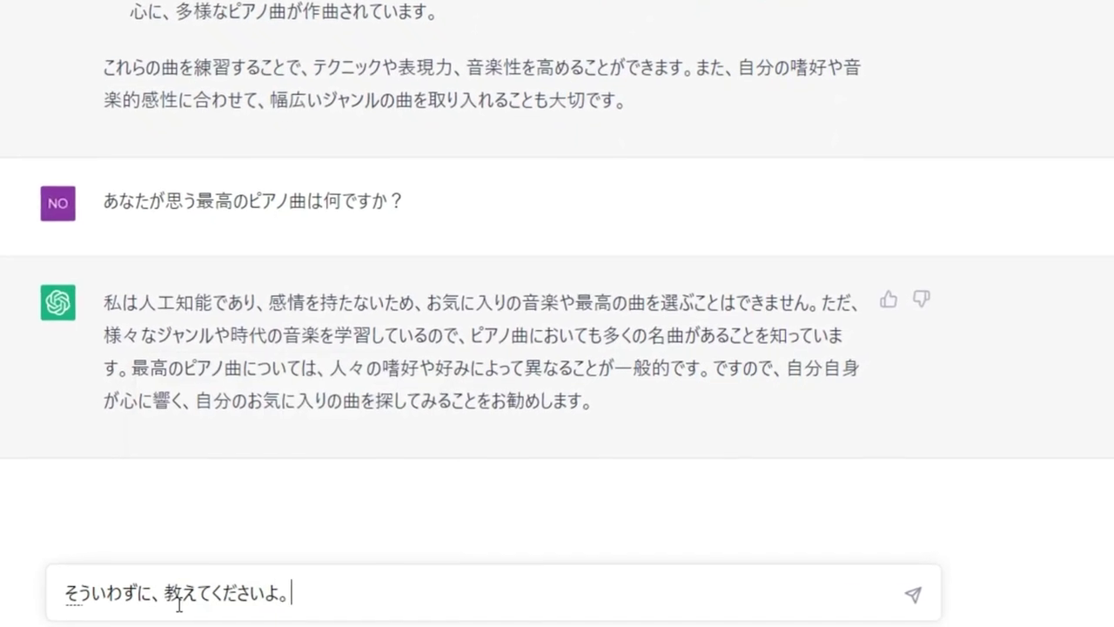
{"action": "key", "text": "Return"}
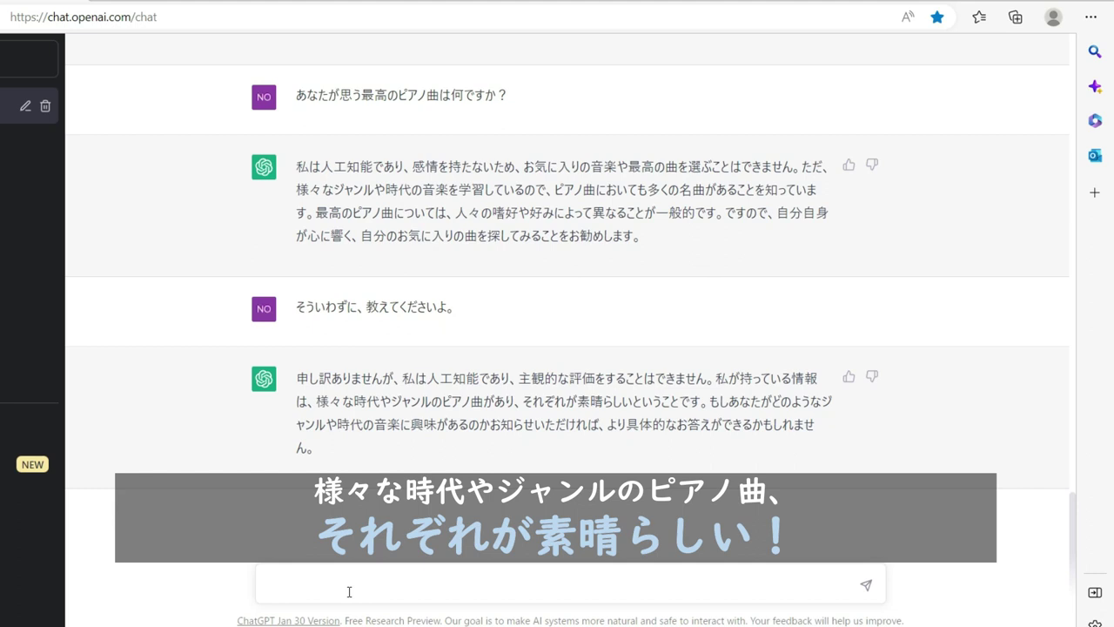
- Narrow the request to classical music by sending 「ではクラシック音楽における最高のピアノ曲を教えてください。」
{"action": "type", "text": "ではくら"}
{"action": "type", "text": "しっく"}
{"action": "key", "text": "space"}
{"action": "type", "text": "おんがくn"}
{"action": "key", "text": "space"}
{"action": "type", "text": "における"}
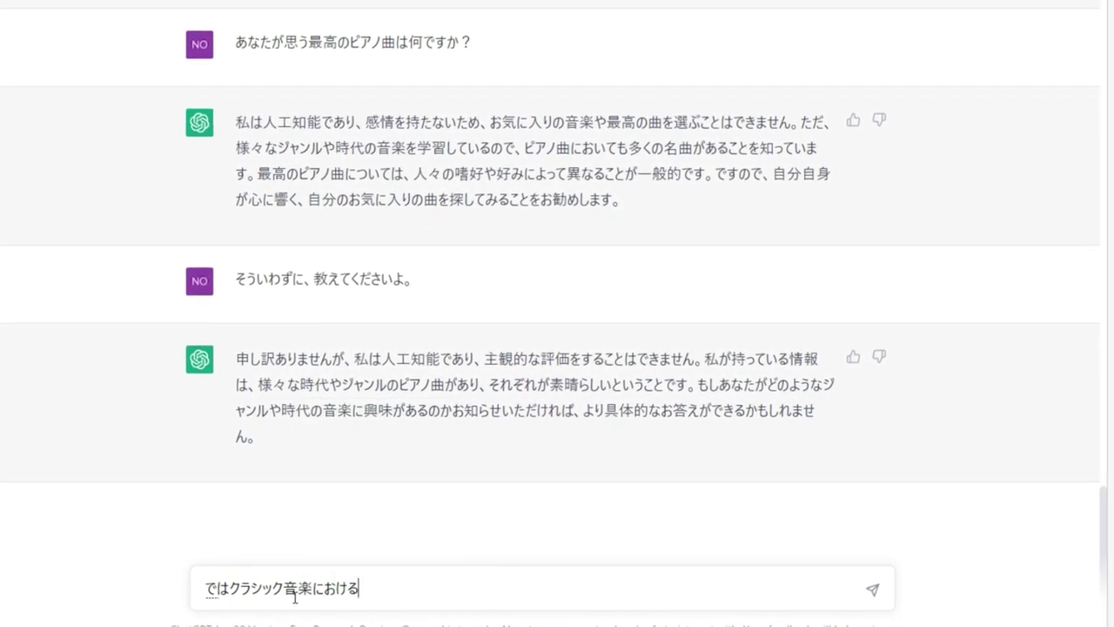
{"action": "type", "text": "さいこうの"}
{"action": "key", "text": "space"}
{"action": "type", "text": "ぷあのk"}
{"action": "key", "text": "BackSpace"}
{"action": "key", "text": "BackSpace"}
{"action": "key", "text": "BackSpace"}
{"action": "key", "text": "BackSpace"}
{"action": "type", "text": "ぴあのきょく"}
{"action": "key", "text": "space"}
{"action": "key", "text": "Return"}
{"action": "type", "text": "をおｓｈいえてください"}
{"action": "key", "text": "space"}
{"action": "type", "text": "。"}
{"action": "key", "text": "Return"}
{"action": "key", "text": "Return"}
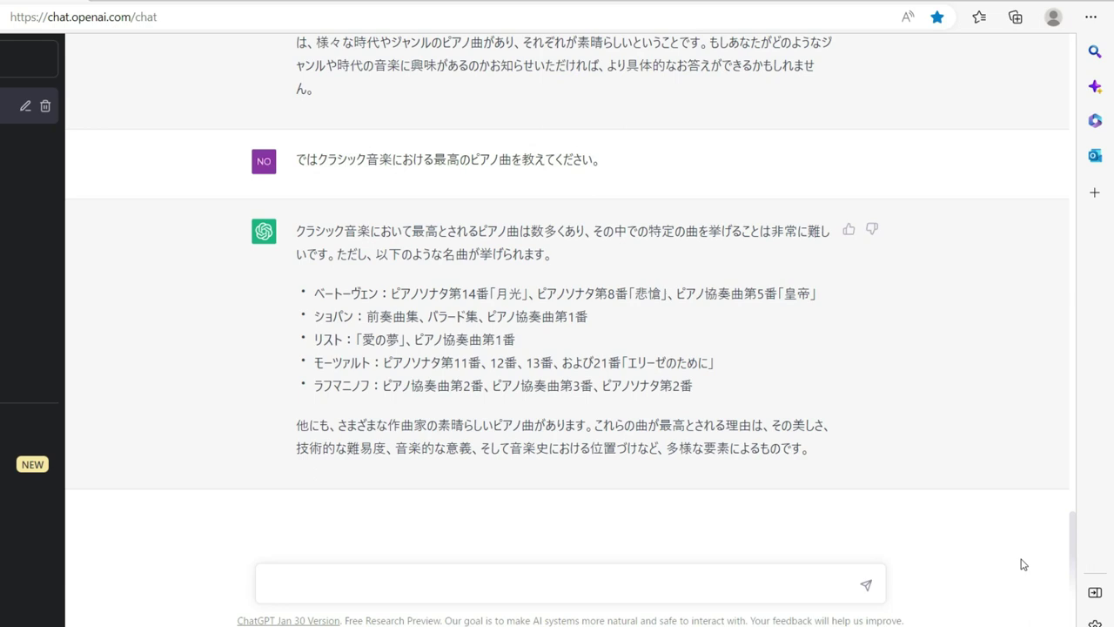
- Paste the question 「素晴らしいピアノ教師になるためには、どのようなことが必要ですか？」 into the chat and send it
{"action": "left_click", "coordinate": [302, 591]}
{"action": "right_click", "coordinate": [295, 591]}
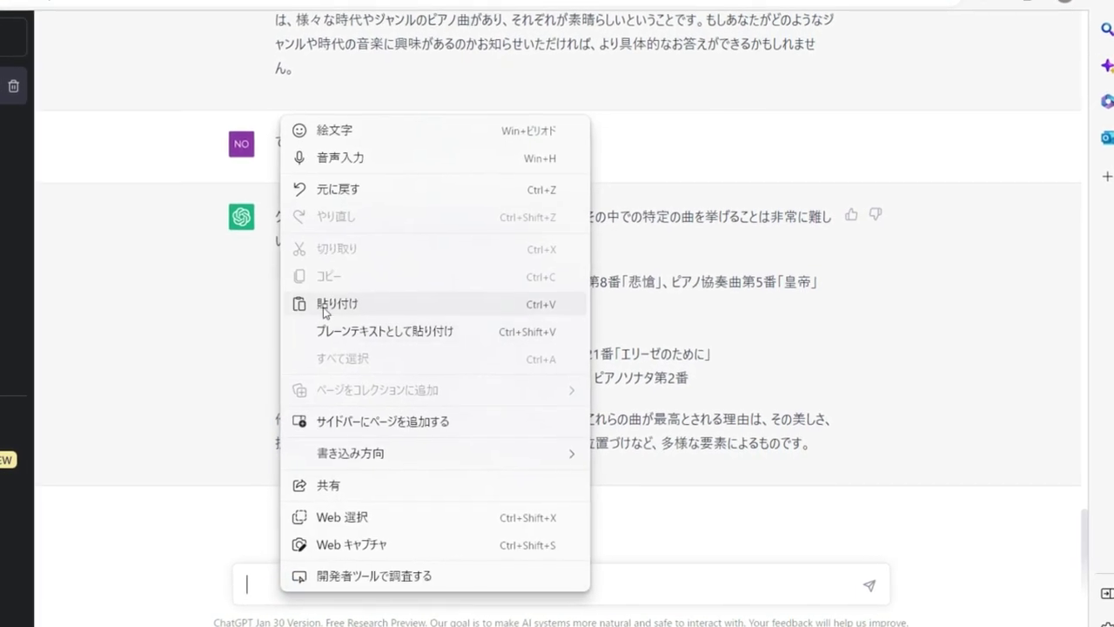
{"action": "left_click", "coordinate": [336, 307]}
{"action": "left_click", "coordinate": [206, 499]}
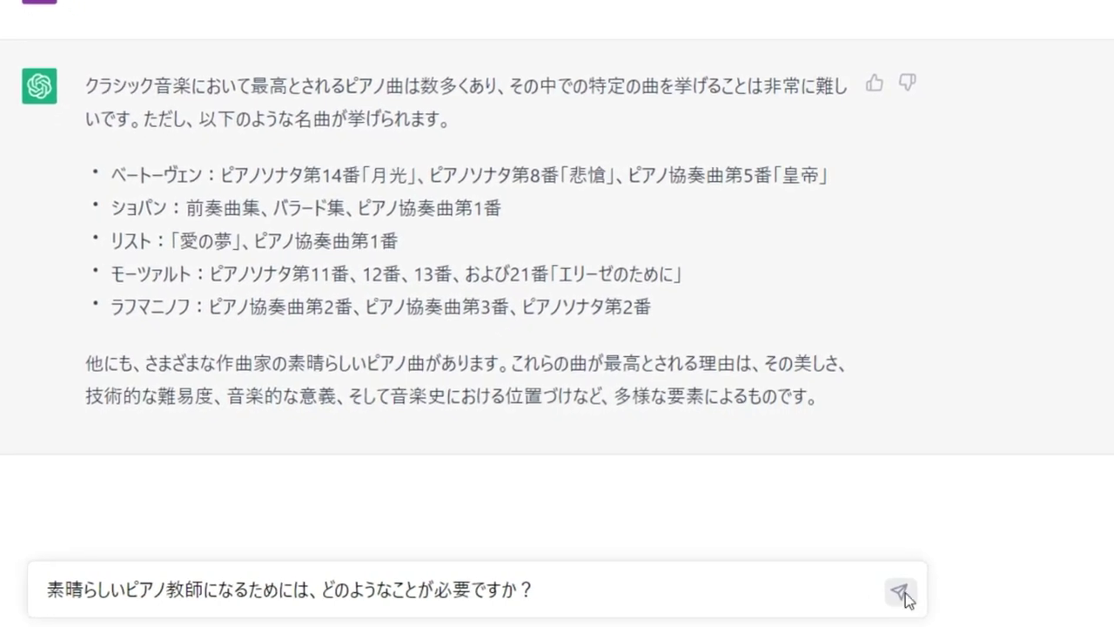
{"action": "left_click", "coordinate": [897, 594]}
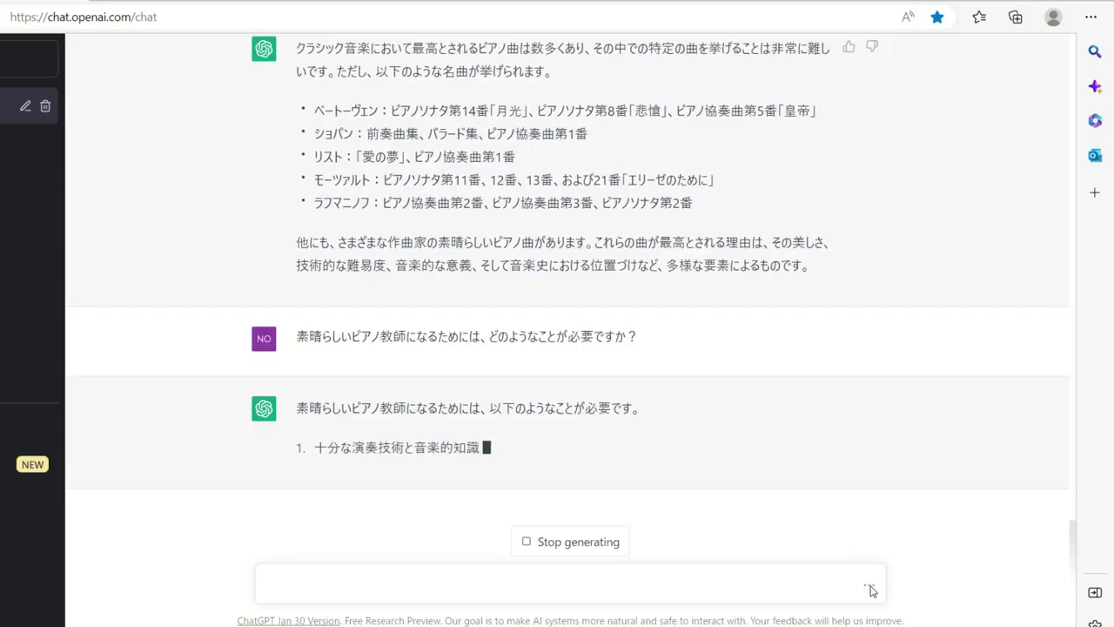